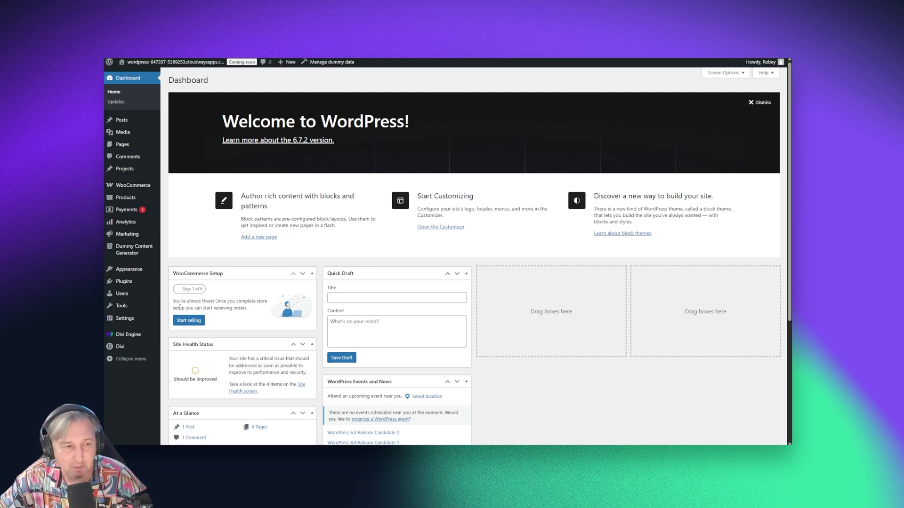
Step: Go to Divi Theme Options and show the Divi Engine tab
mouse_move(120, 348)
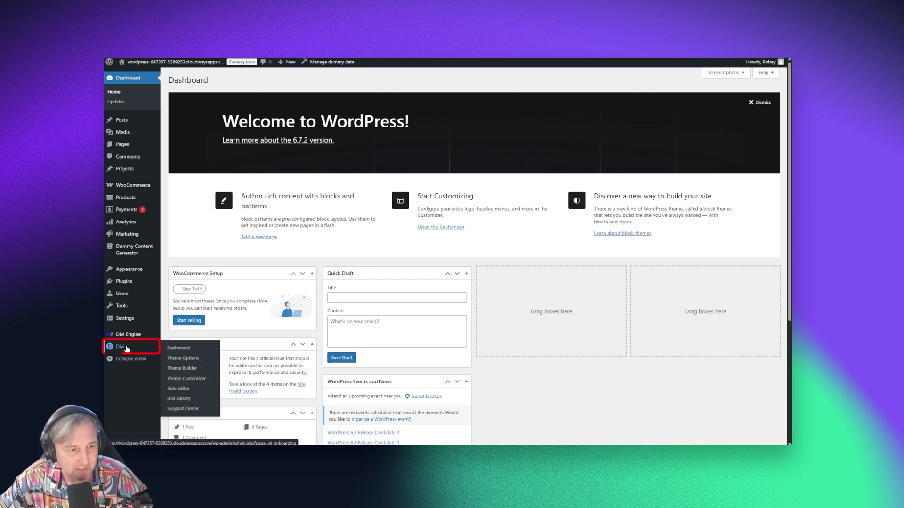
left_click(179, 359)
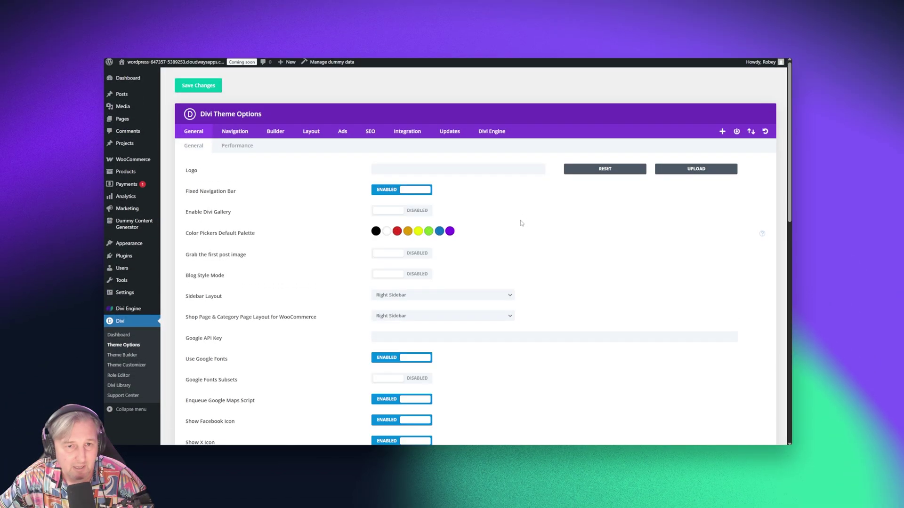
left_click(492, 132)
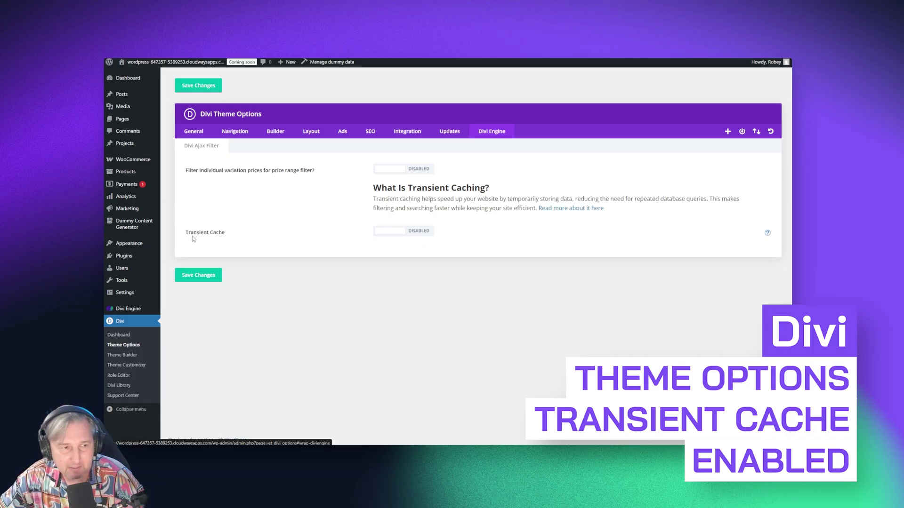
Step: Enable Transient Cache and flush all cached data, confirming the flush
left_click(403, 233)
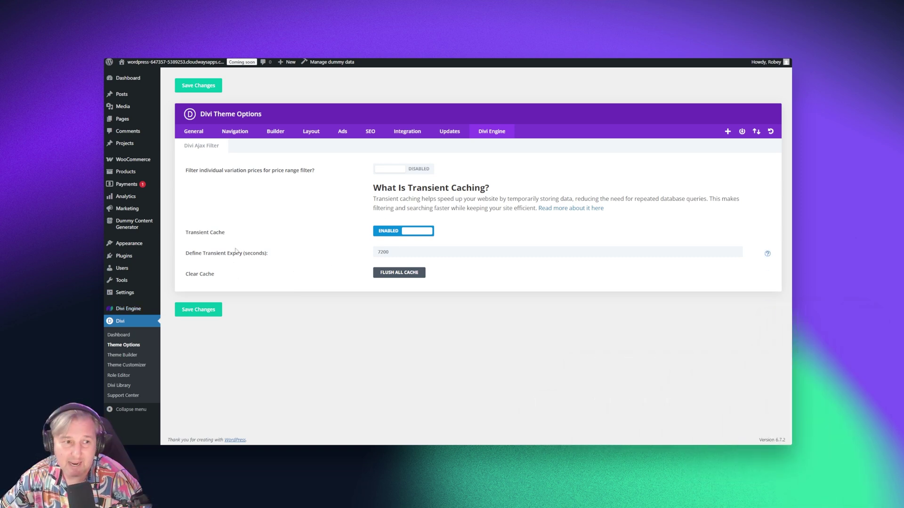
left_click(418, 276)
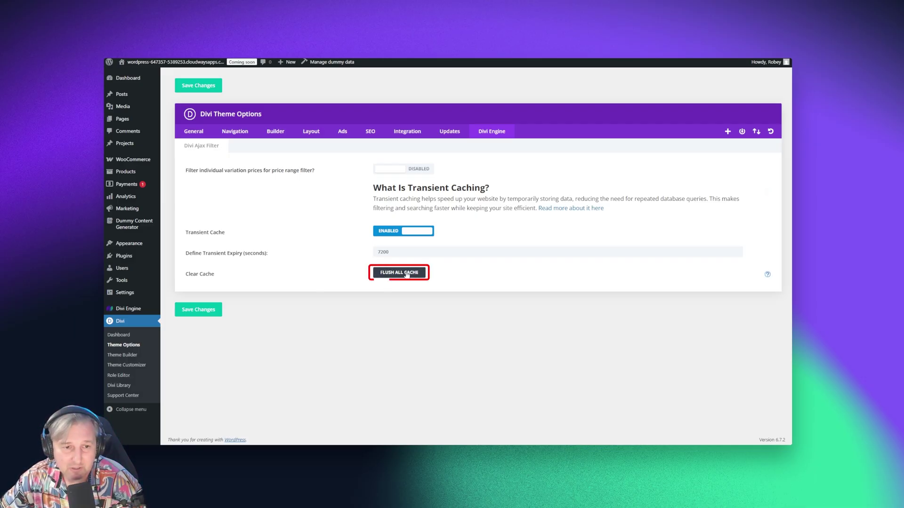
left_click(477, 82)
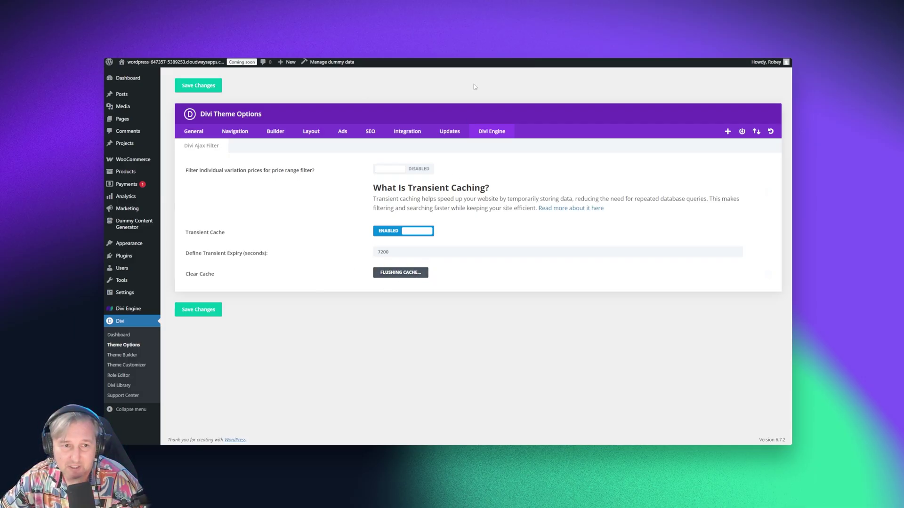
Step: Disable Transient Cache again, save the changes, and bring up wp-config.php in the code editor
left_click(419, 233)
left_click(203, 281)
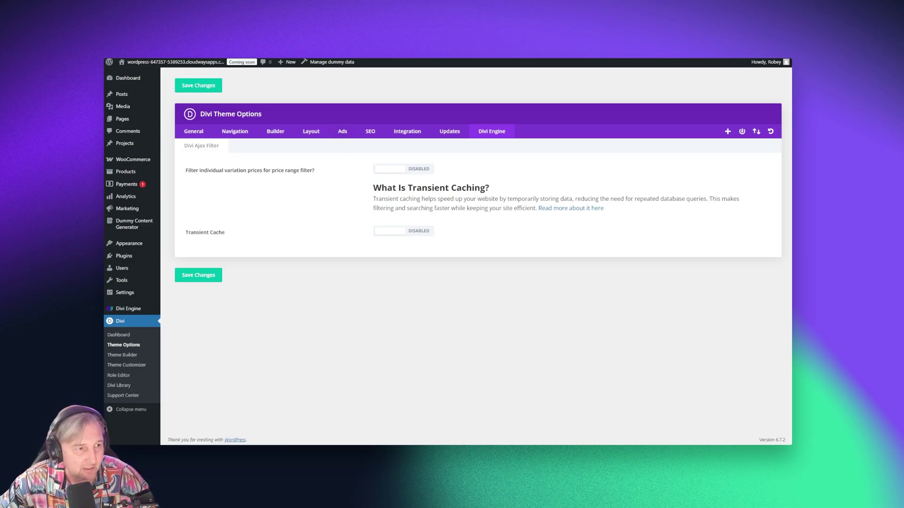
key("alt+Tab")
left_click_drag(369, 159, 570, 85)
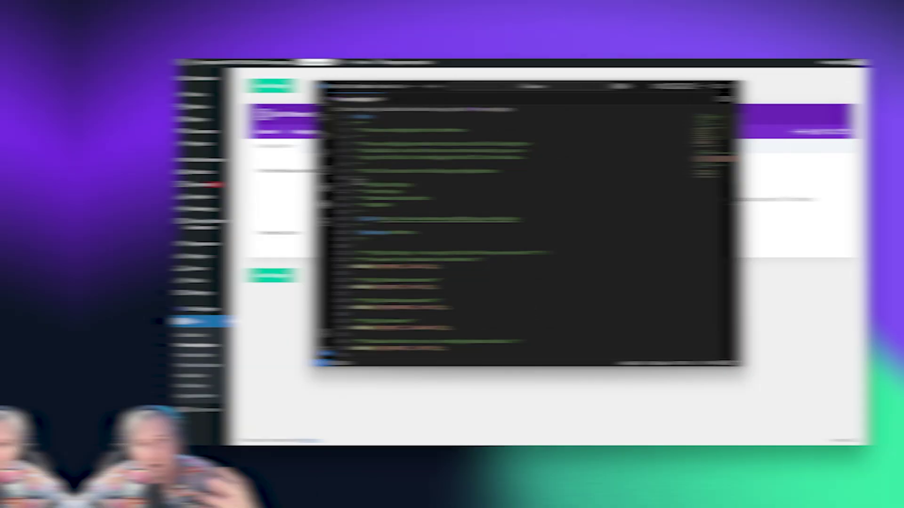
Step: Select the define( 'WP_CACHE', false ); line in wp-config.php, then minimize VS Code
scroll(345, 237, "down", 4)
scroll(385, 255, "down", 5)
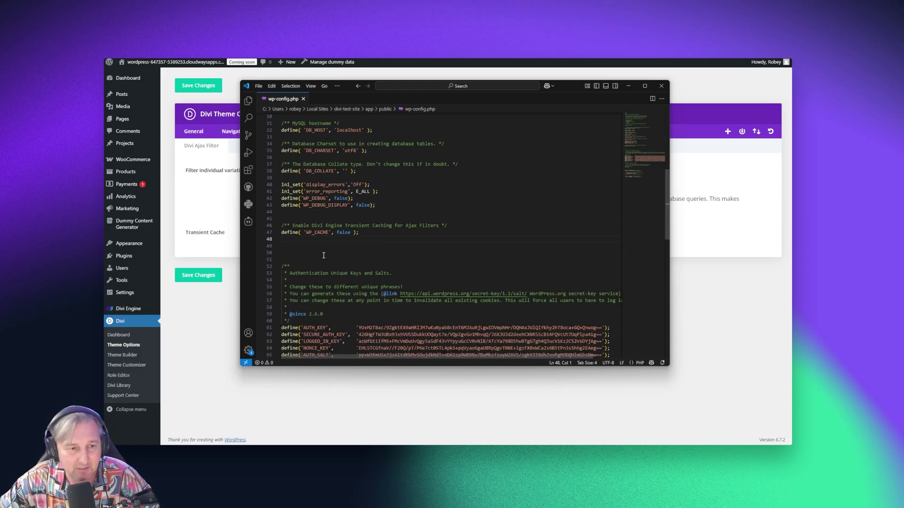
triple_click(283, 233)
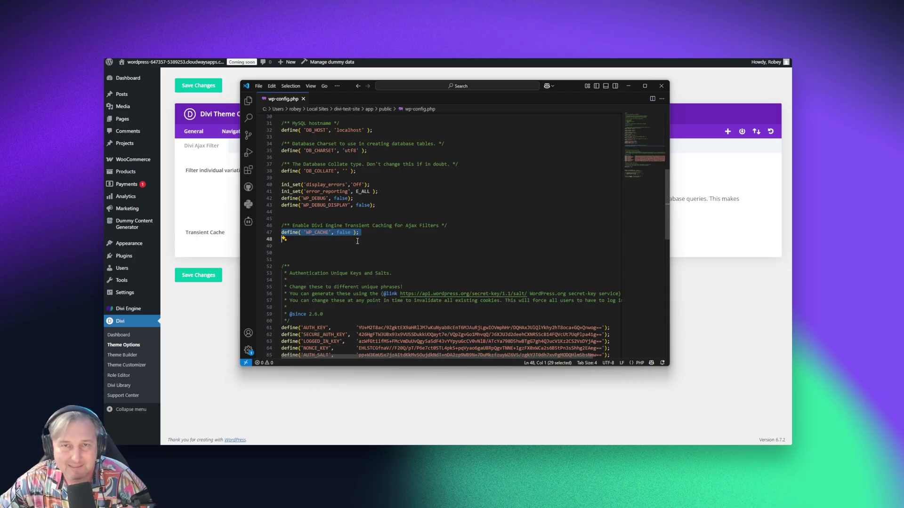
left_click(216, 338)
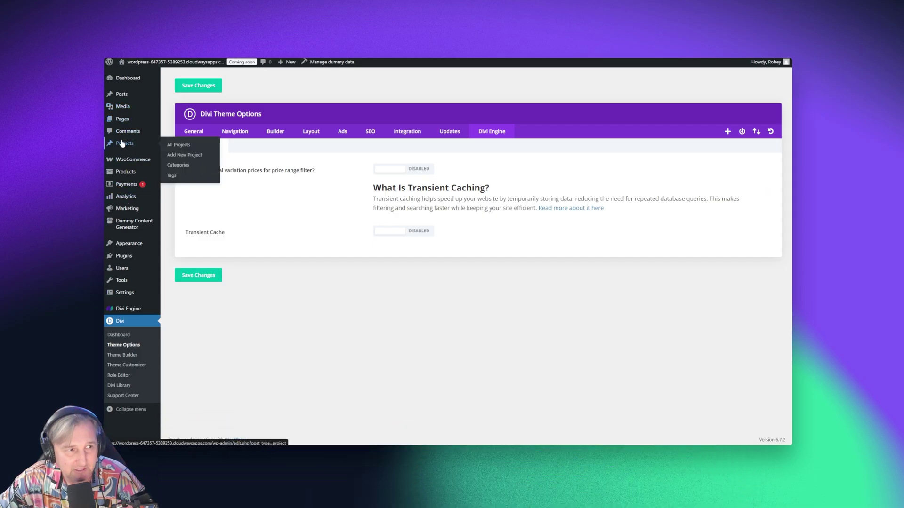
Step: View the Caching Test page on the site from the All Pages list
mouse_move(132, 122)
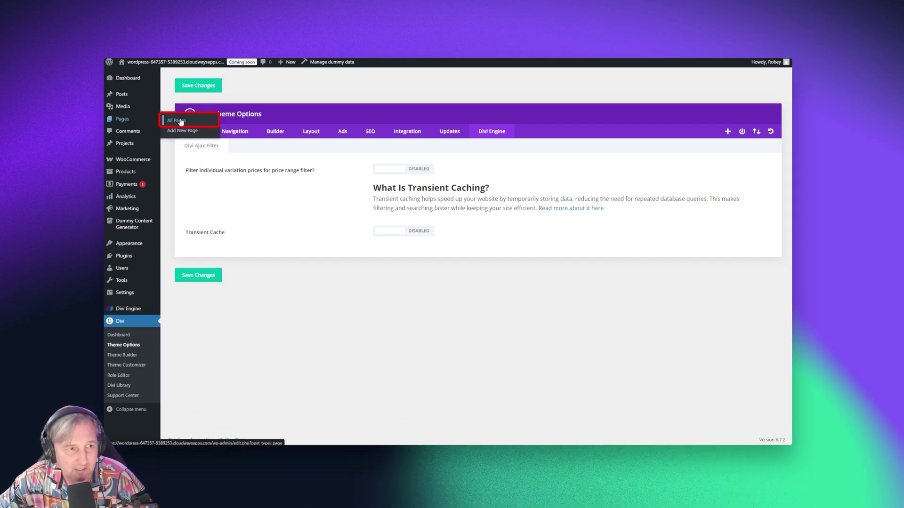
left_click(122, 118)
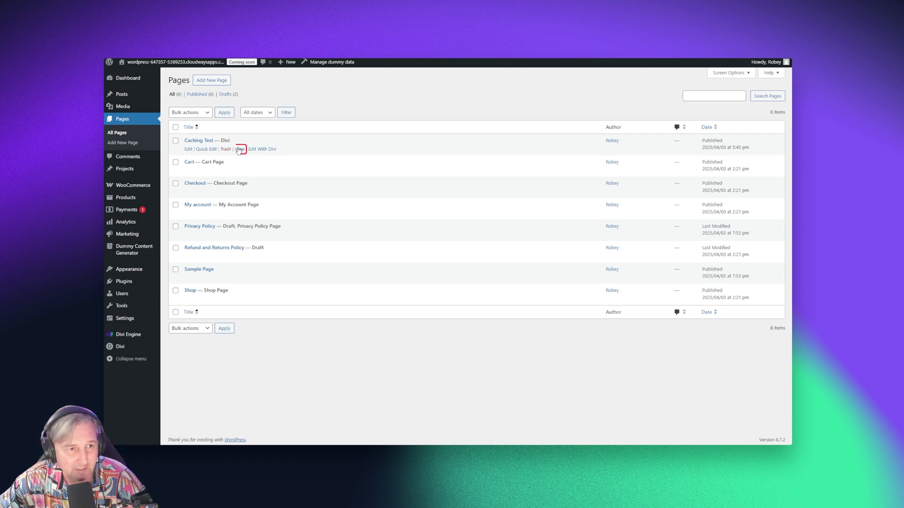
left_click(240, 149)
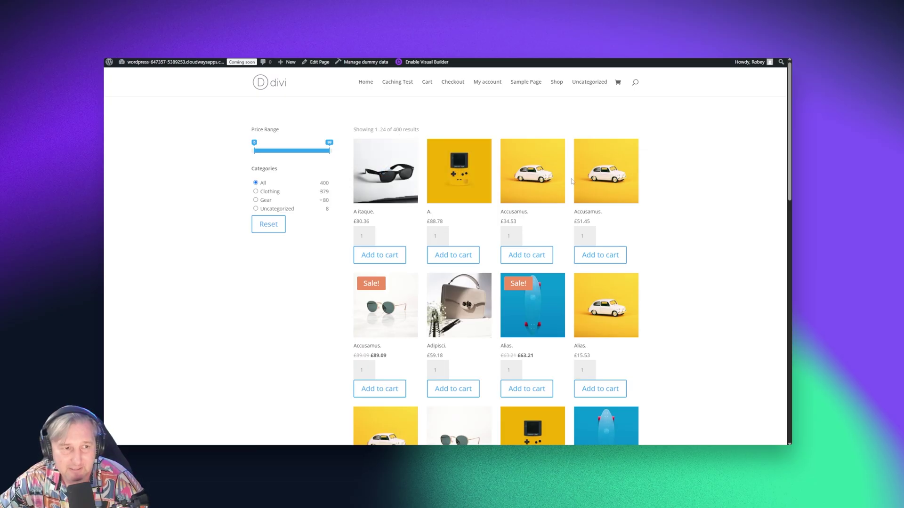
Step: Filter the shop to the Clothing category, then reset to show all products
mouse_move(304, 194)
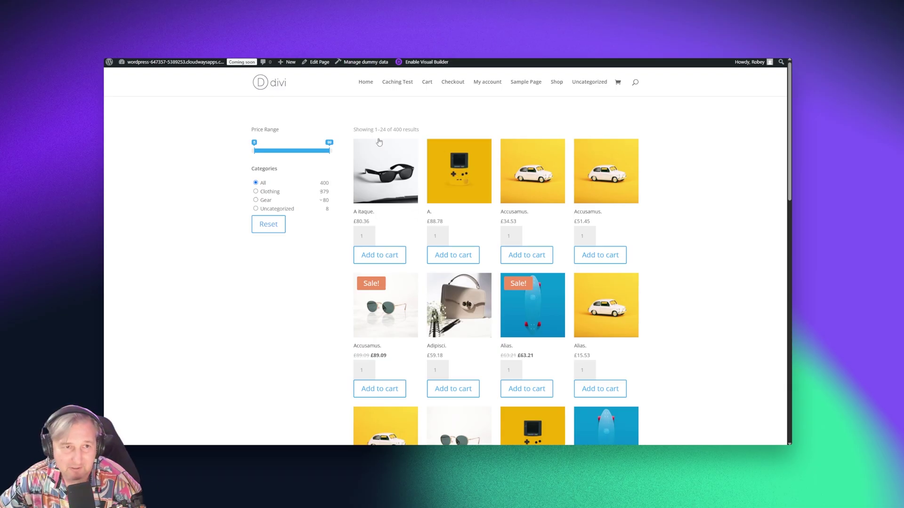
left_click(256, 192)
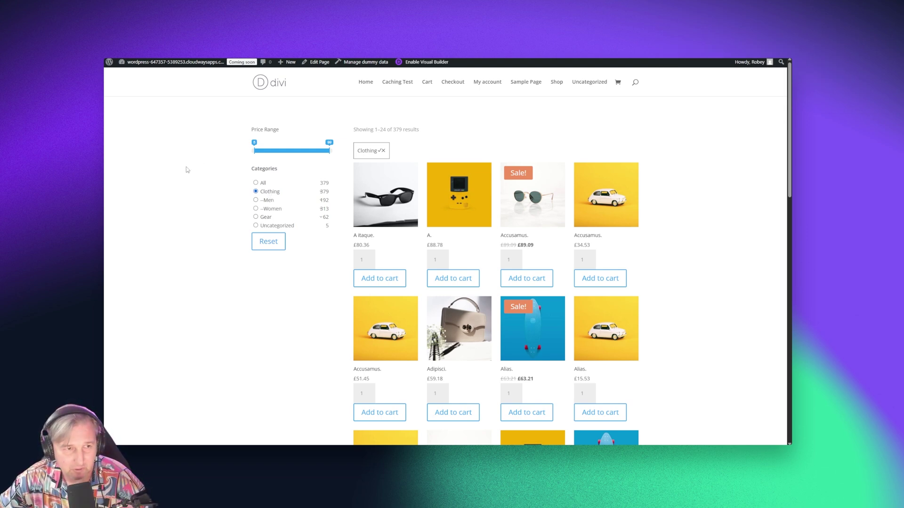
left_click(268, 241)
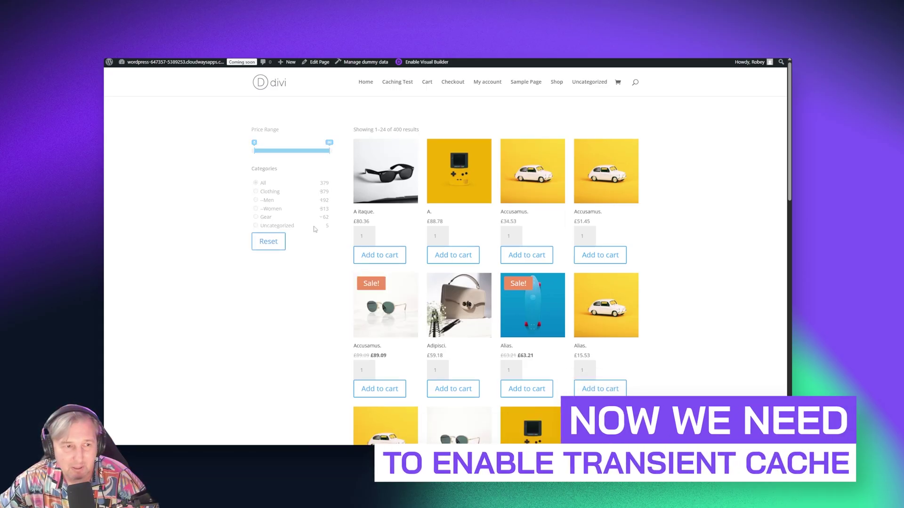
Step: Filter the shop to Women, then Tops, and clear the category filter
left_click(269, 210)
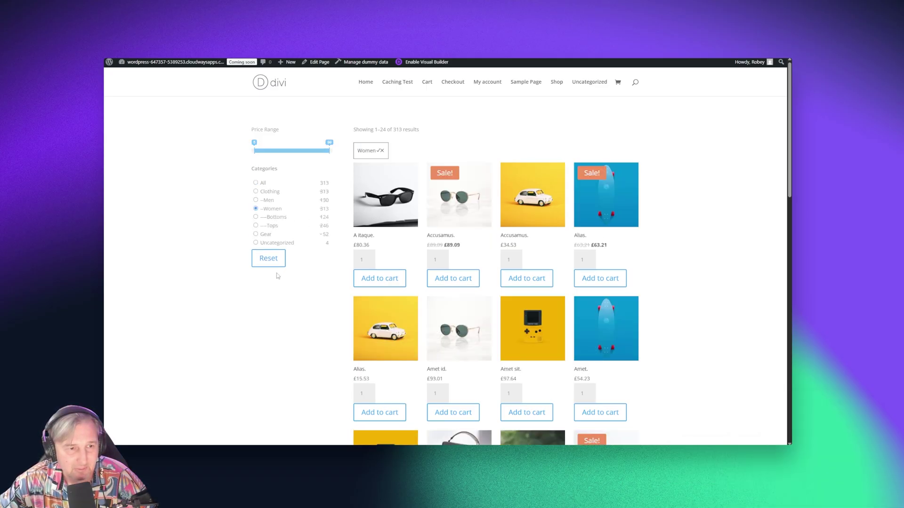
left_click(275, 225)
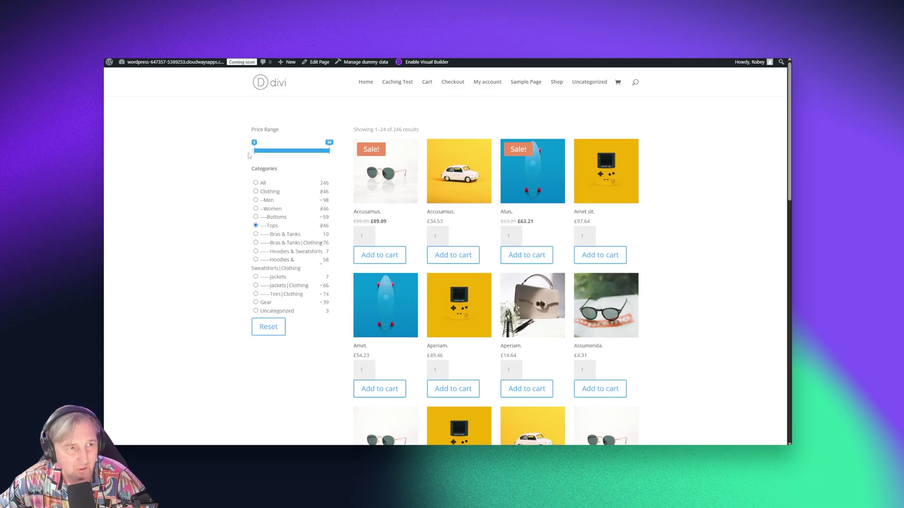
left_click(281, 330)
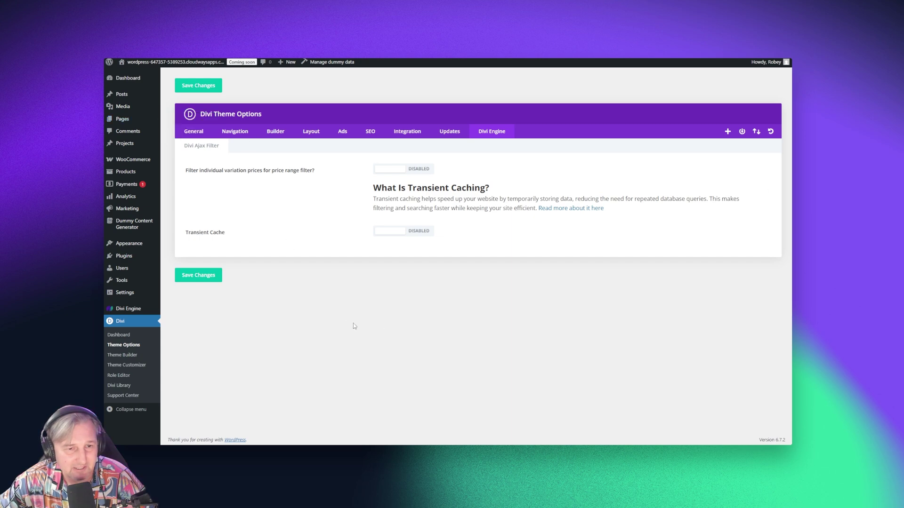
Step: Turn the Transient Cache on and flush all cached data, confirming with OK
left_click(398, 231)
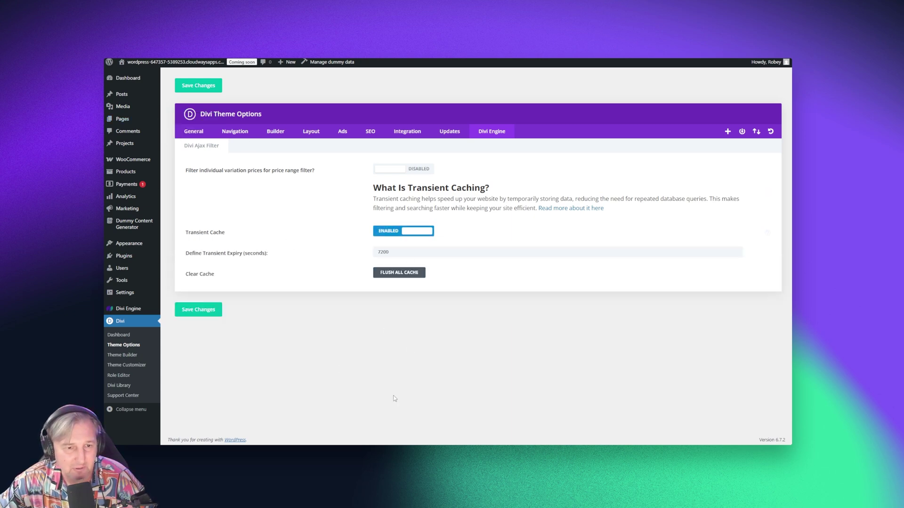
left_click(390, 277)
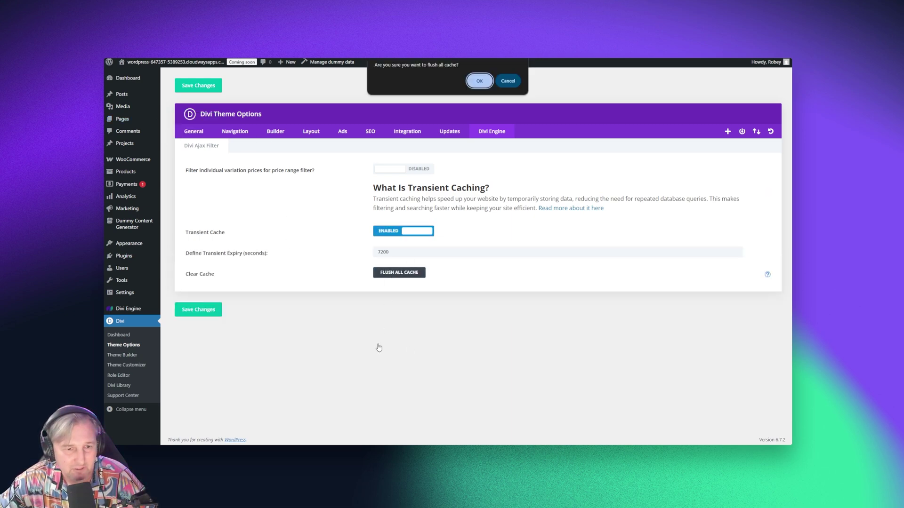
left_click(478, 81)
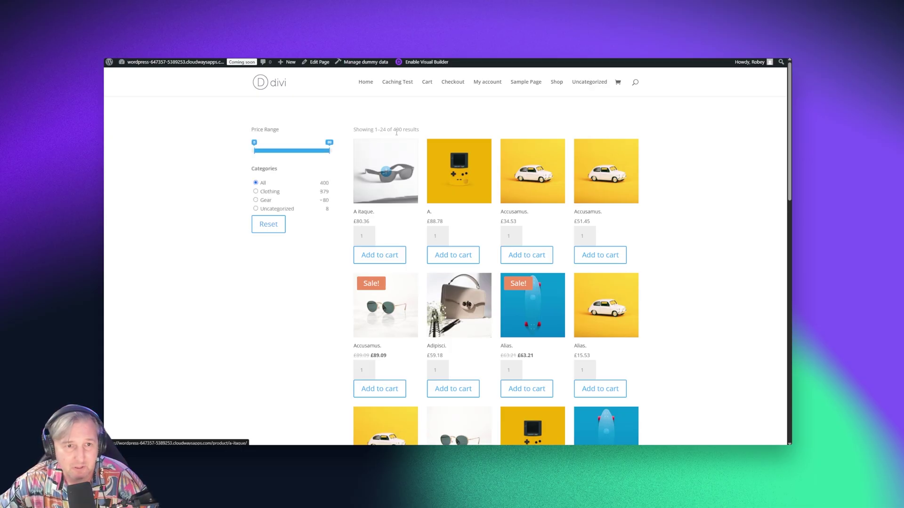
left_click(253, 191)
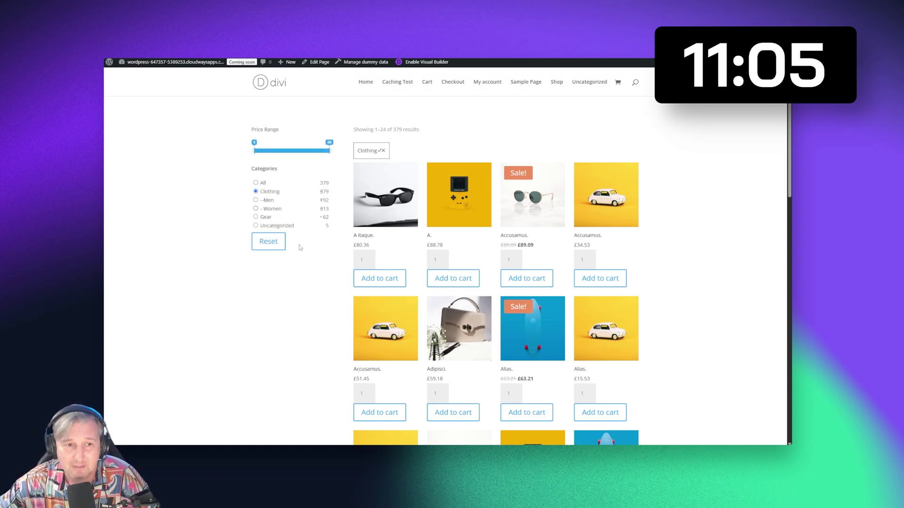
left_click(275, 243)
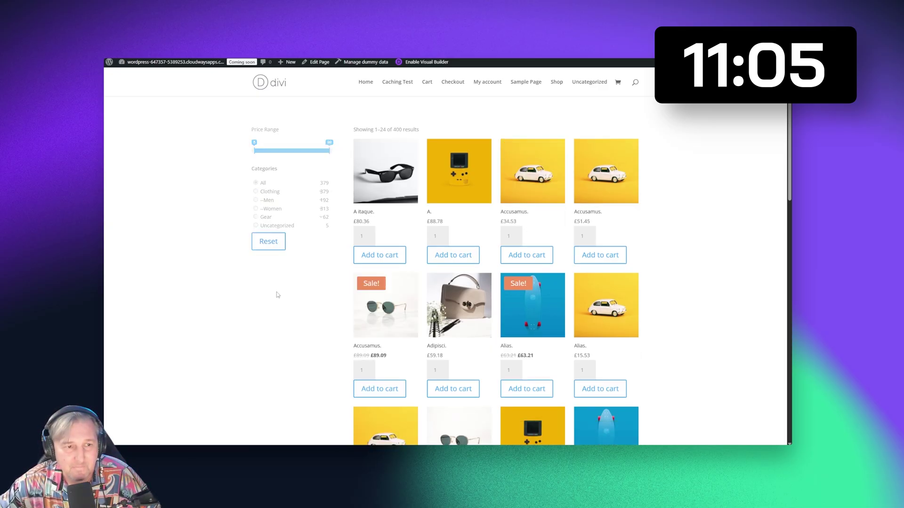
left_click(264, 194)
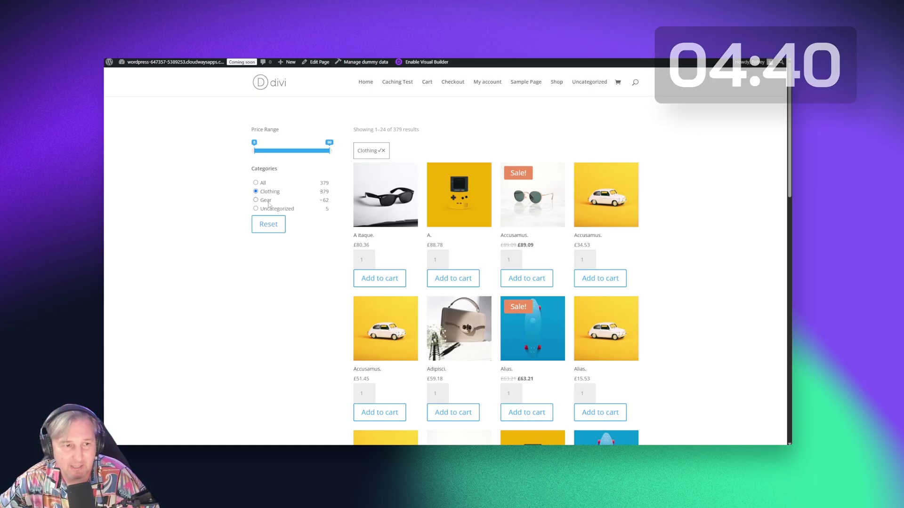
left_click(268, 225)
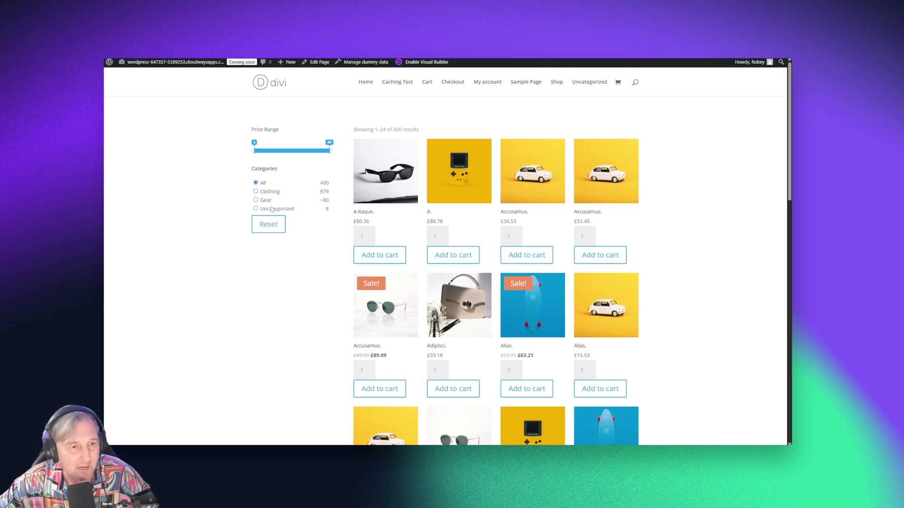
left_click(325, 192)
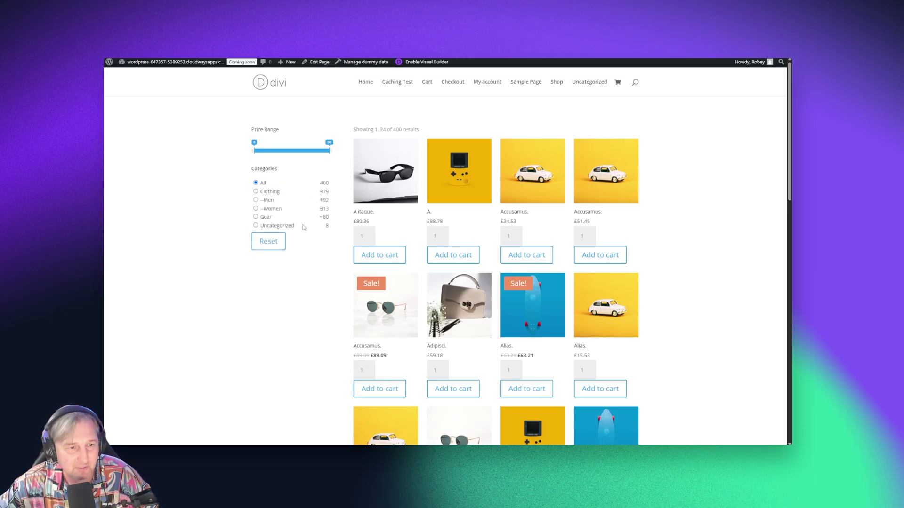
left_click(278, 210)
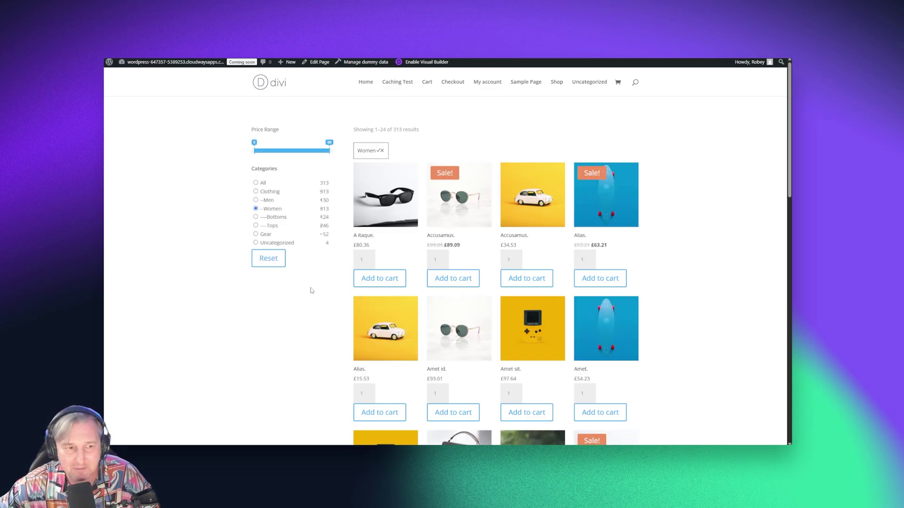
left_click(273, 258)
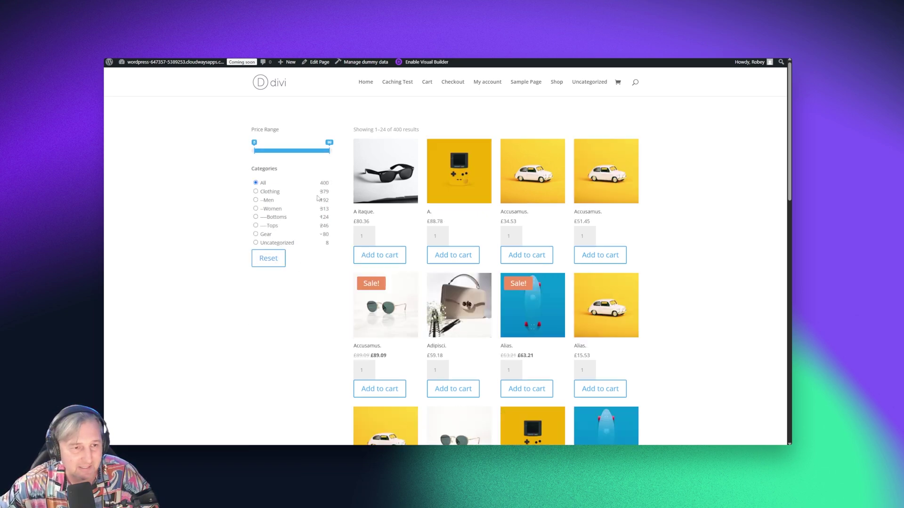
left_click(255, 209)
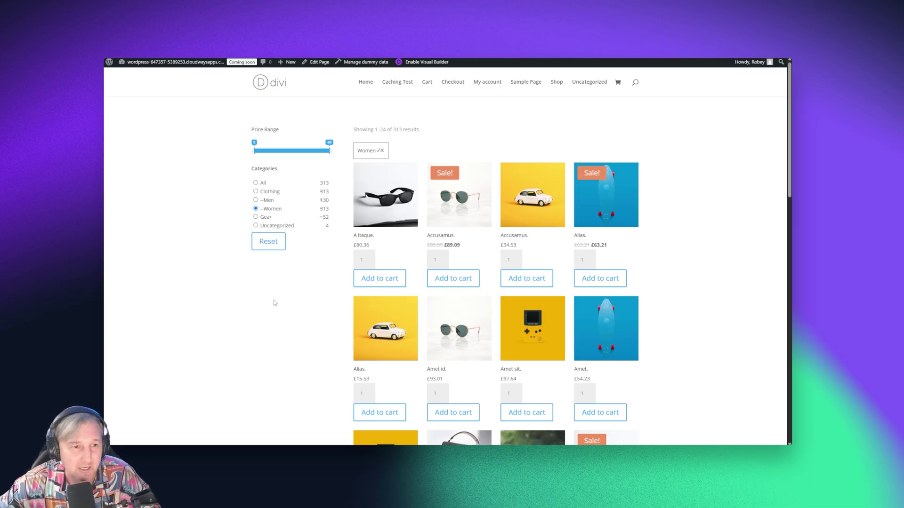
left_click(383, 151)
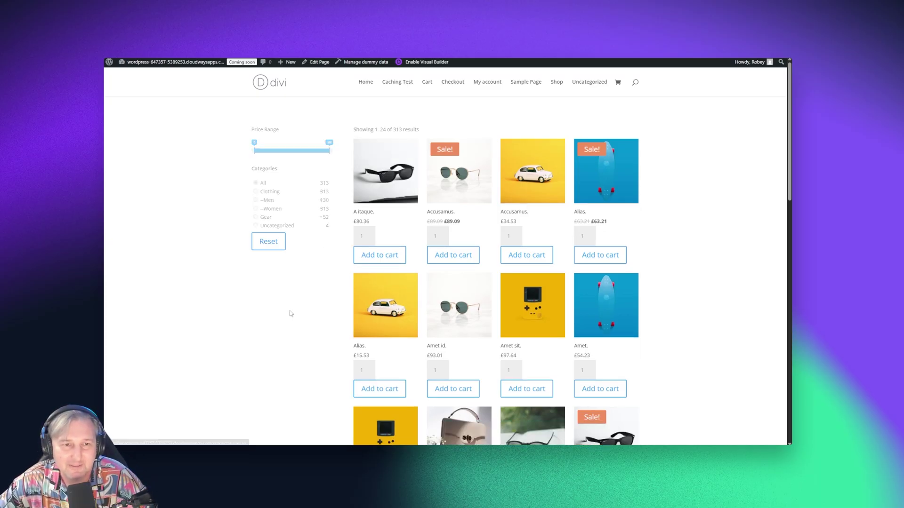